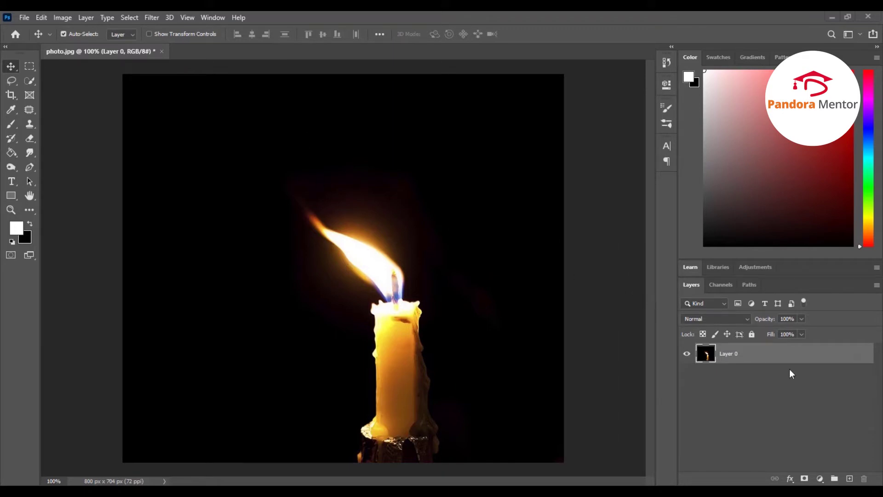
Add an empty Layer 1 above the candle photo and select the Brush tool.
click(850, 478)
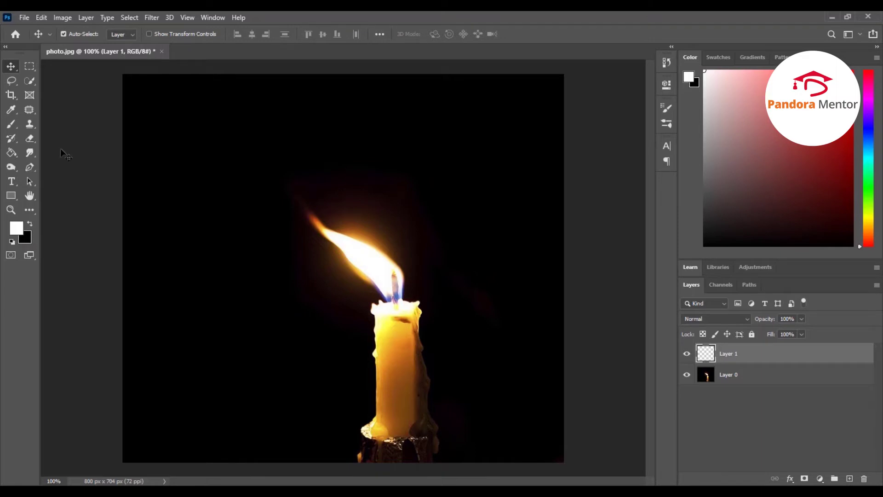
click(11, 124)
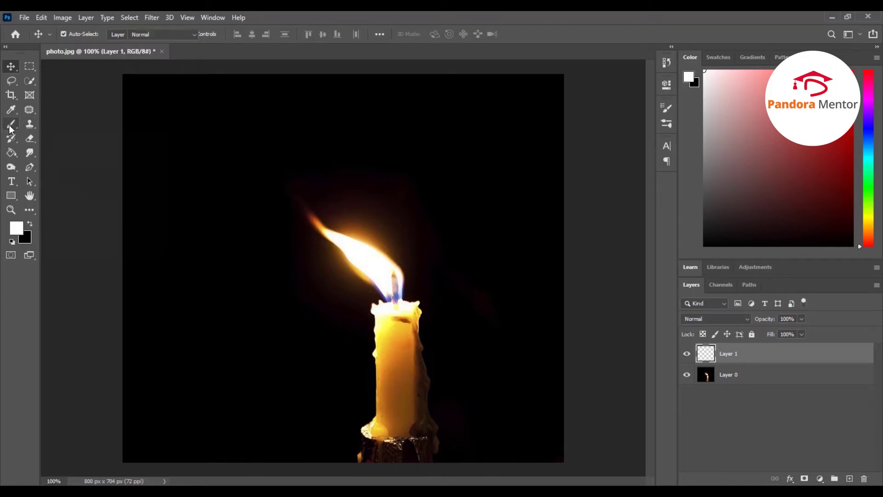
click(65, 123)
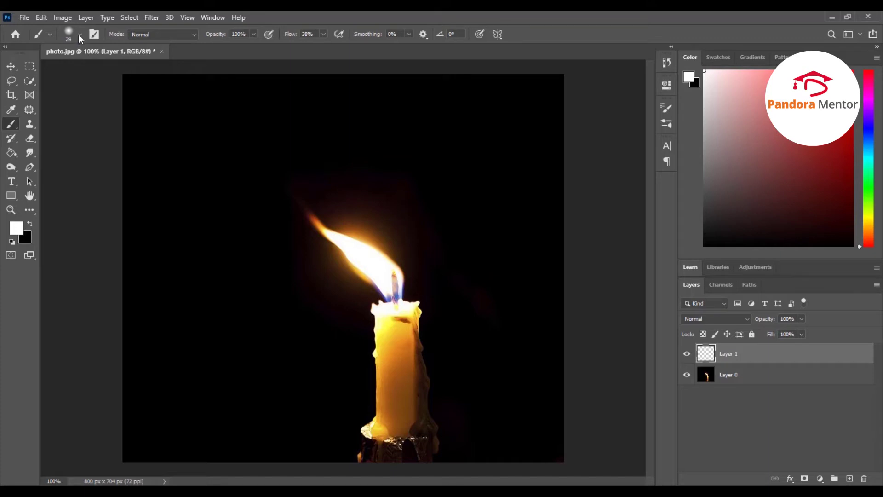
Set the brush to the Hard Round preset at about 34 px with 20% hardness.
click(79, 34)
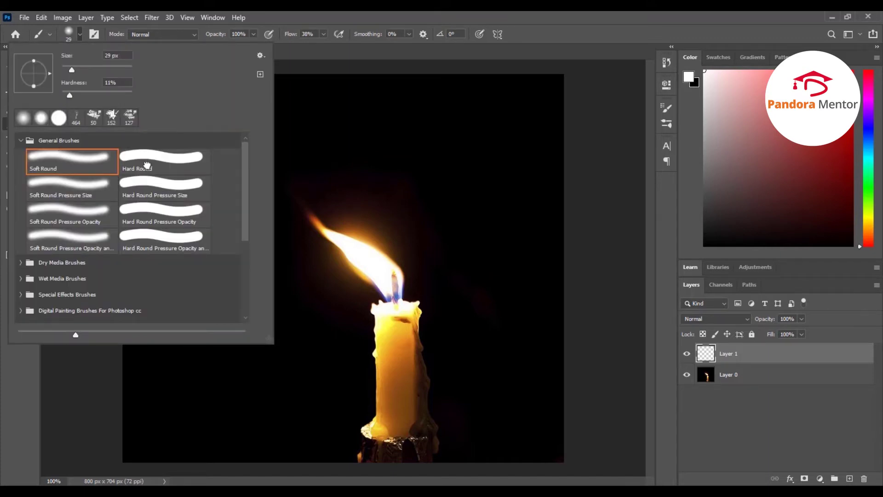
click(147, 165)
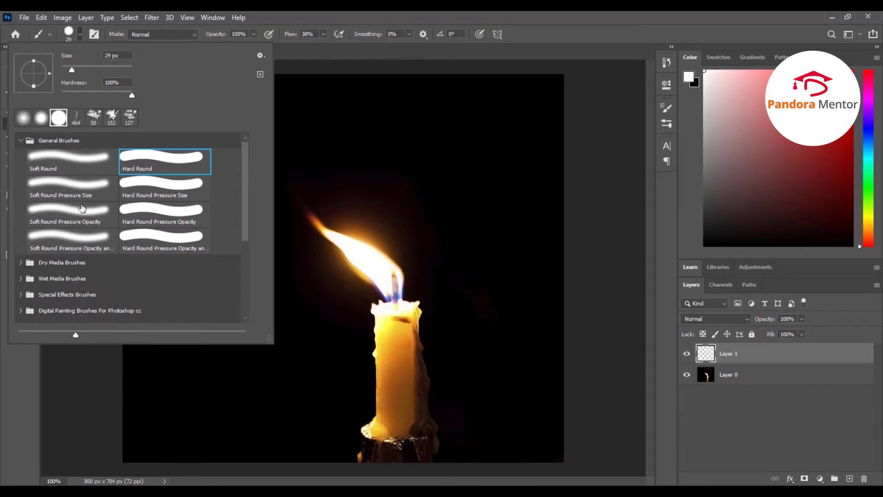
click(88, 192)
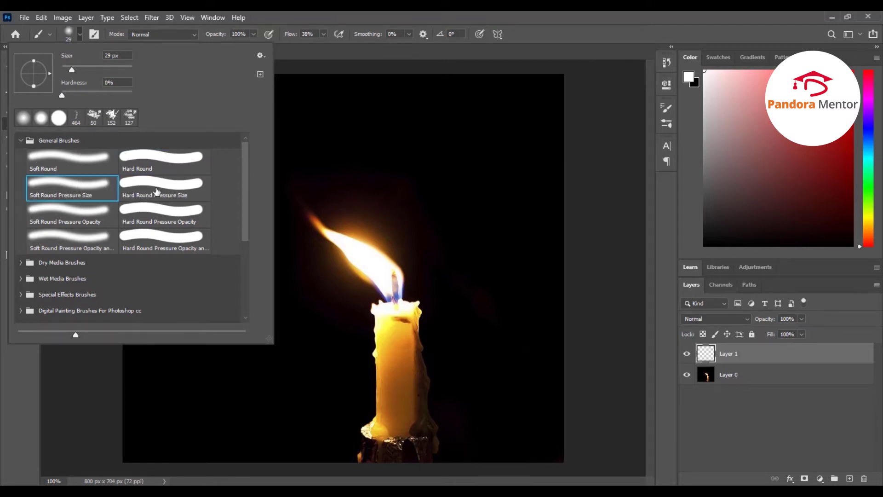
click(162, 165)
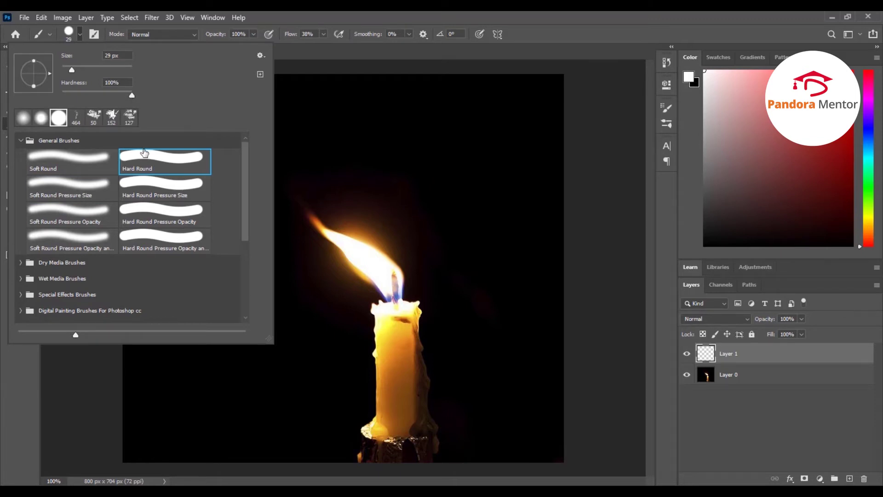
mouse_move(132, 95)
mouse_down()
mouse_move(81, 95)
mouse_move(76, 70)
mouse_up()
Paint a wavy white smoke stroke rising up and left from the flame tip.
click(329, 21)
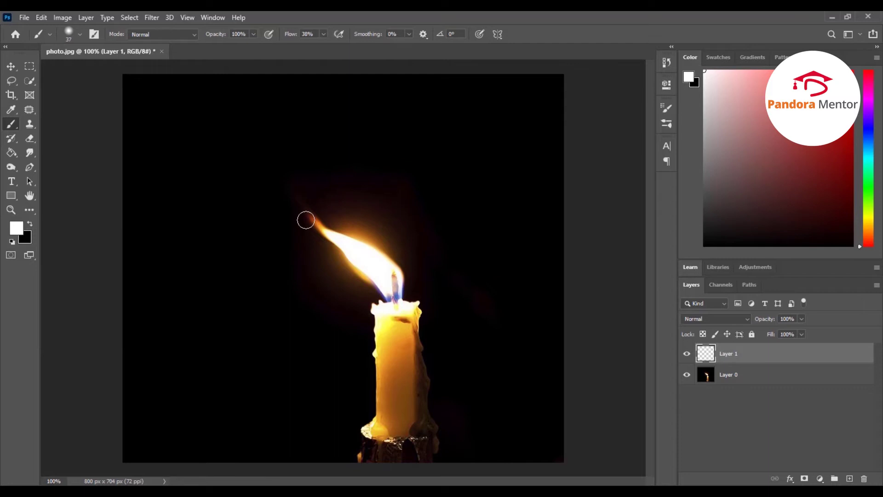
mouse_move(315, 224)
mouse_down()
mouse_move(209, 176)
mouse_move(171, 132)
mouse_up()
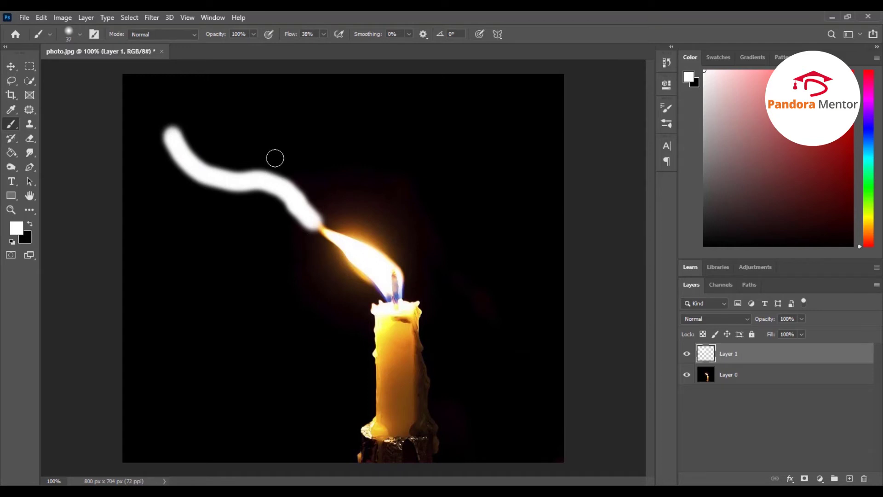
click(155, 19)
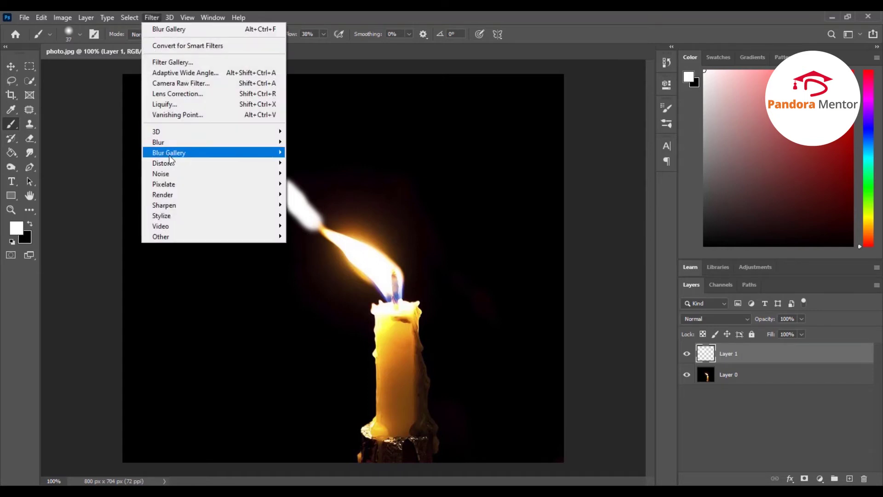
mouse_move(169, 153)
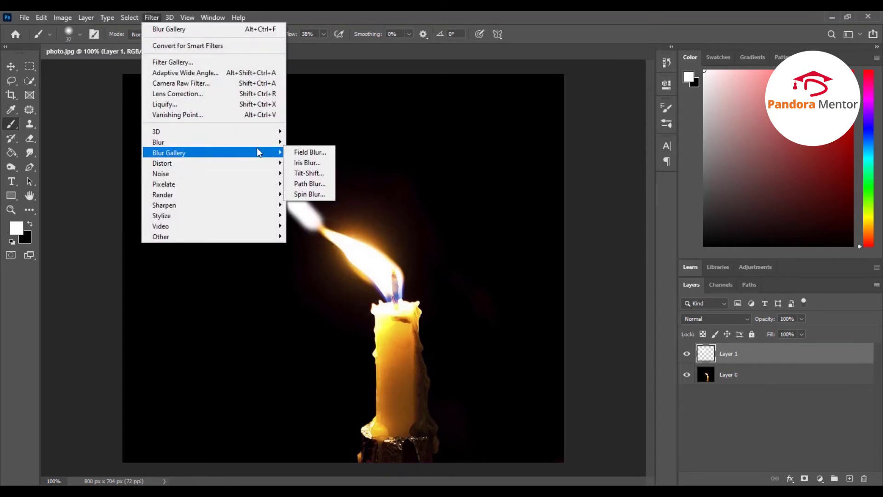
Start a Path Blur and bend its path from the flame tip along the smoke stroke.
click(314, 185)
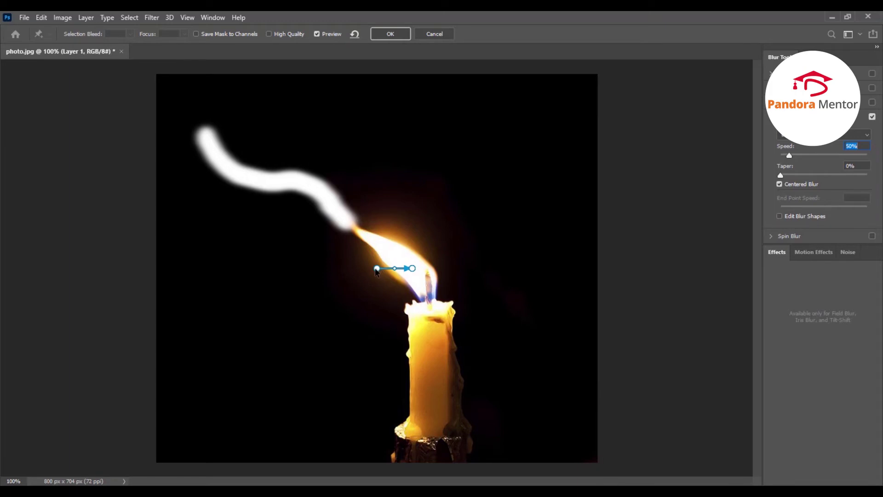
drag(376, 270, 351, 224)
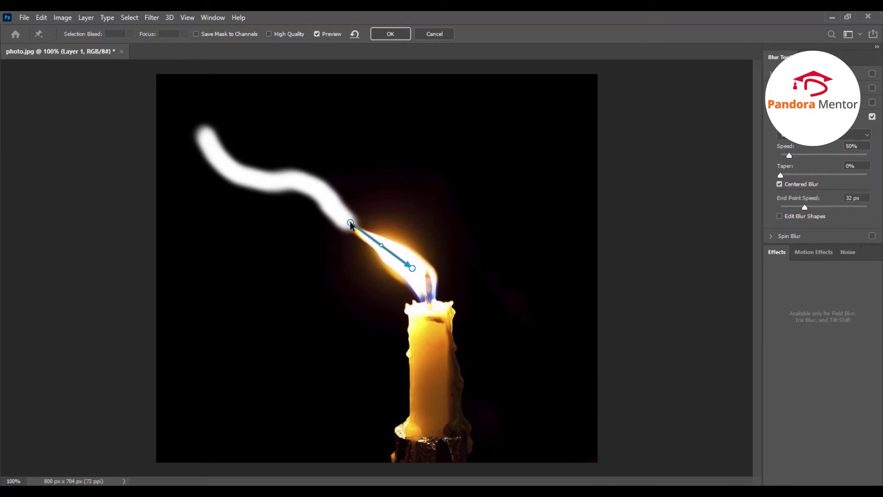
drag(413, 268, 205, 132)
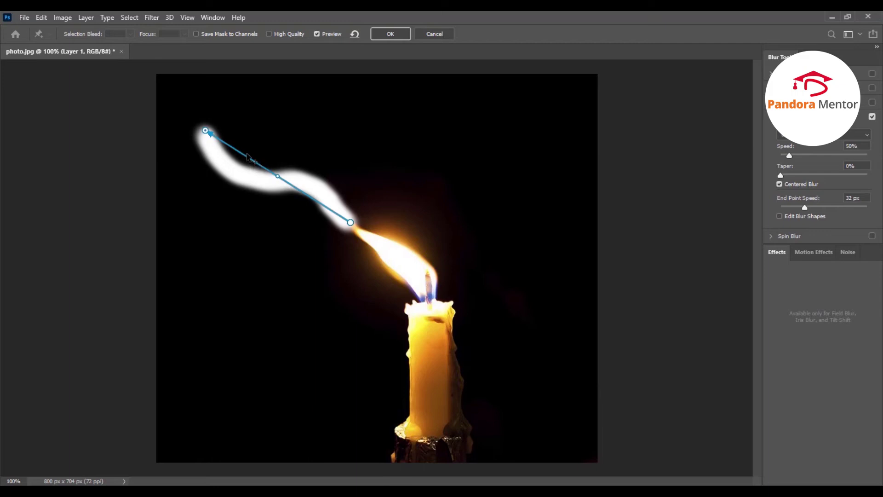
click(245, 156)
drag(245, 158, 233, 180)
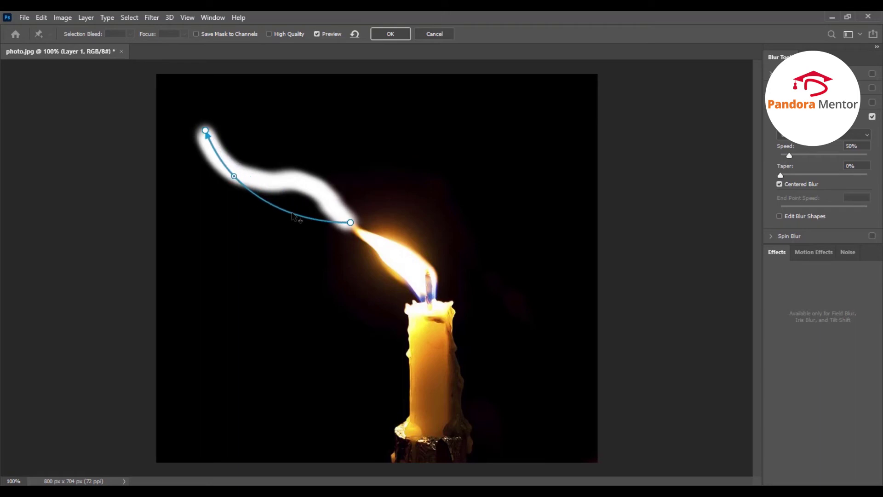
Curve the blur path further along the smoke, set Speed to about 392%, and apply it.
click(292, 215)
drag(293, 214, 305, 182)
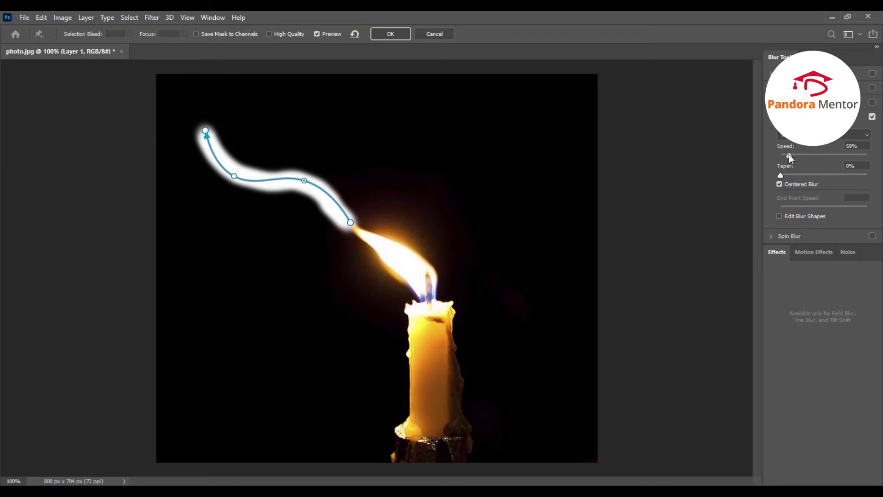
drag(788, 154, 849, 164)
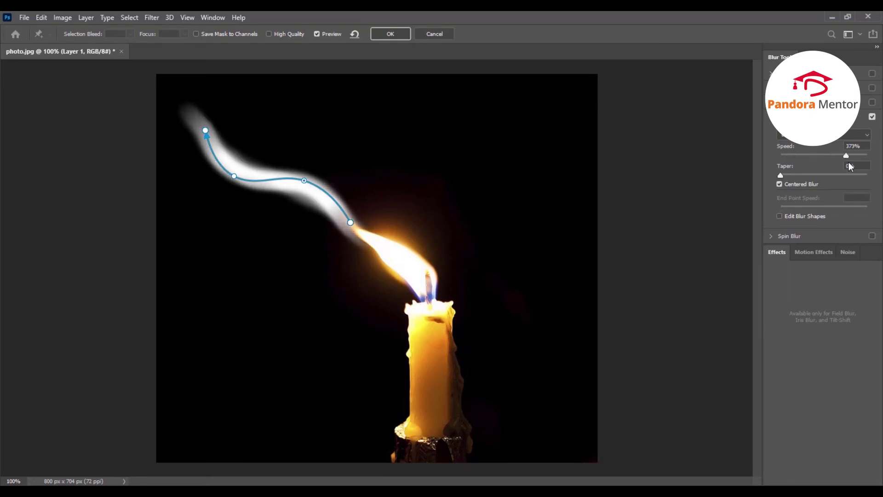
click(391, 34)
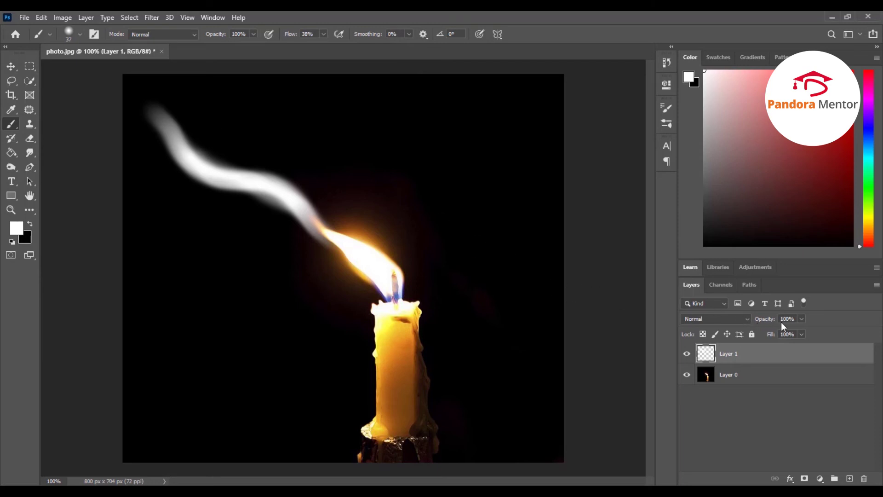
Lower the smoke layer's opacity to 74%.
click(800, 319)
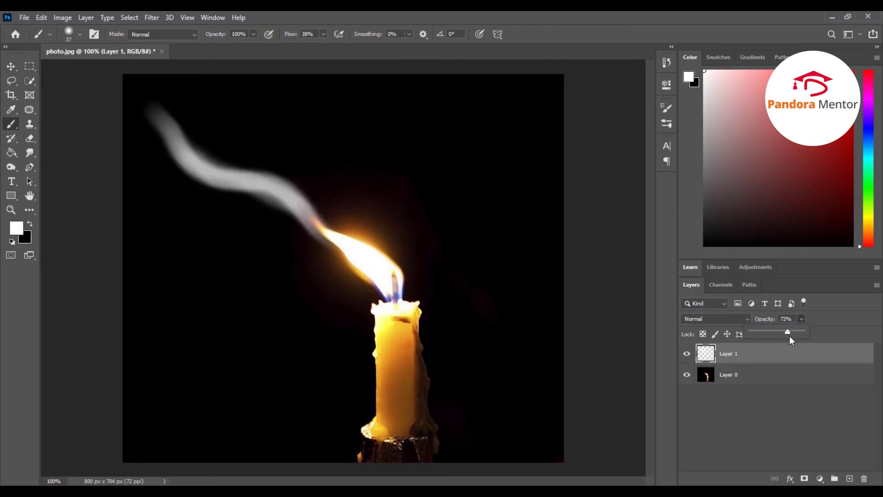
drag(783, 335, 783, 335)
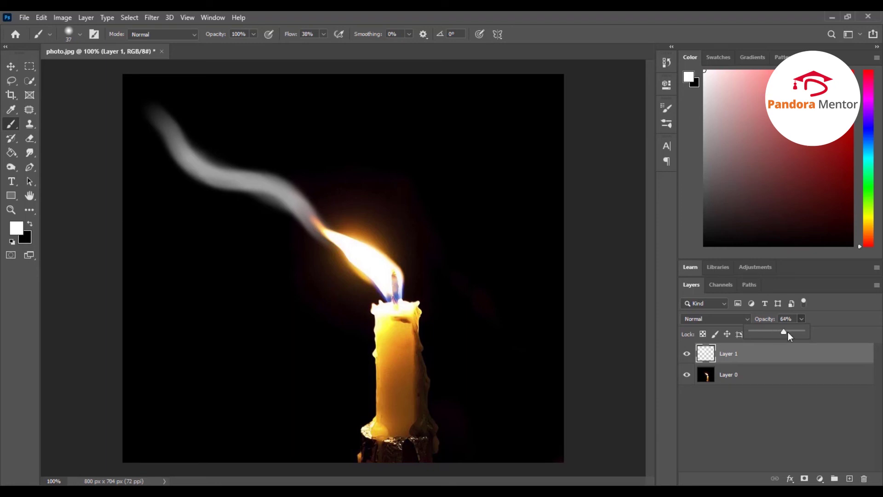
drag(788, 334, 793, 334)
Nudge the smoke layer so the trail sits neatly above the flame.
click(11, 66)
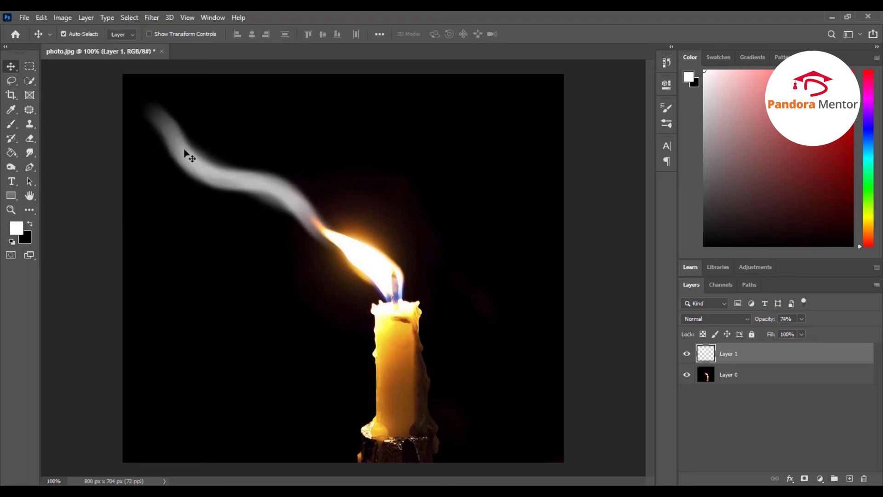
drag(196, 167, 200, 173)
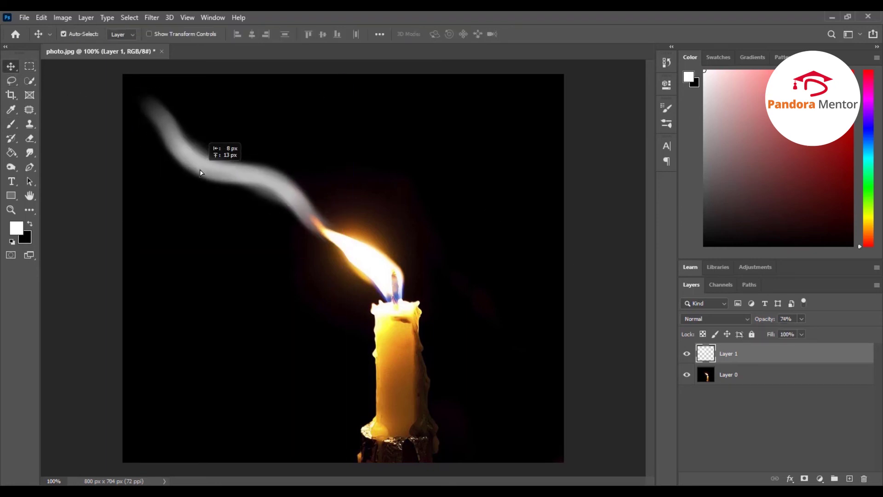
drag(200, 173, 252, 179)
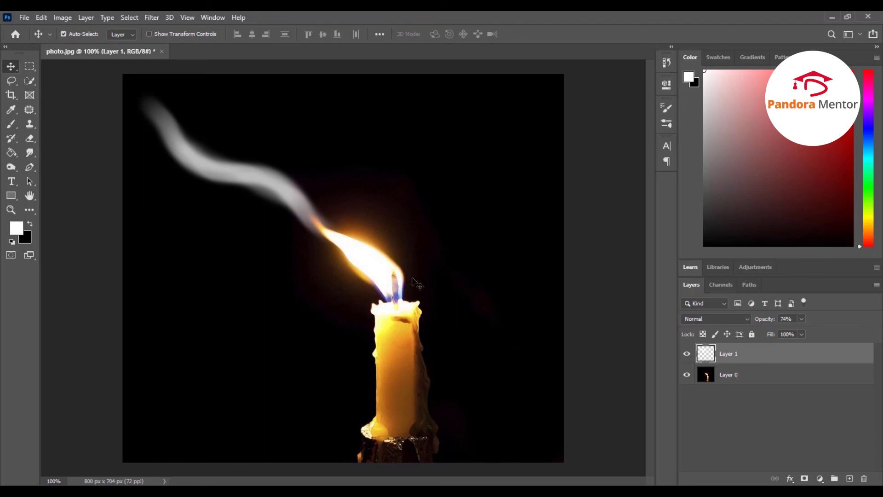
Add a blue-violet Color Overlay to Layer 1 through its Blending Options.
right_click(736, 358)
click(648, 36)
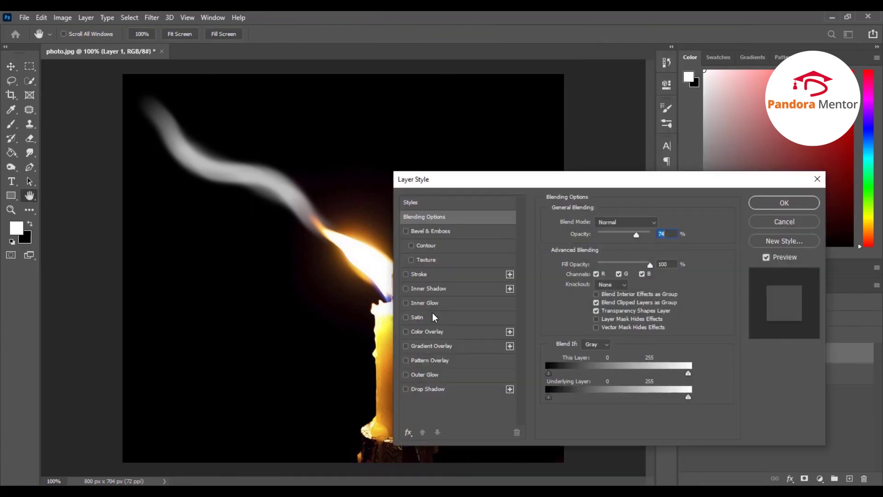
click(427, 331)
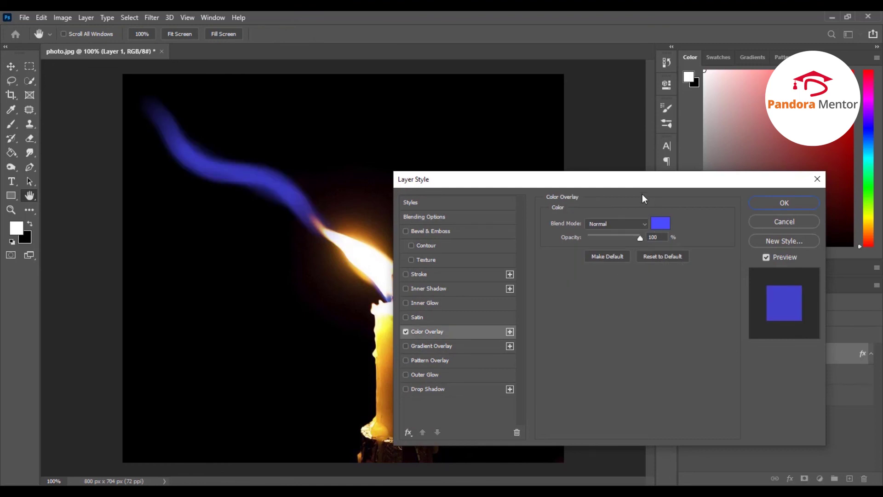
drag(630, 184, 645, 157)
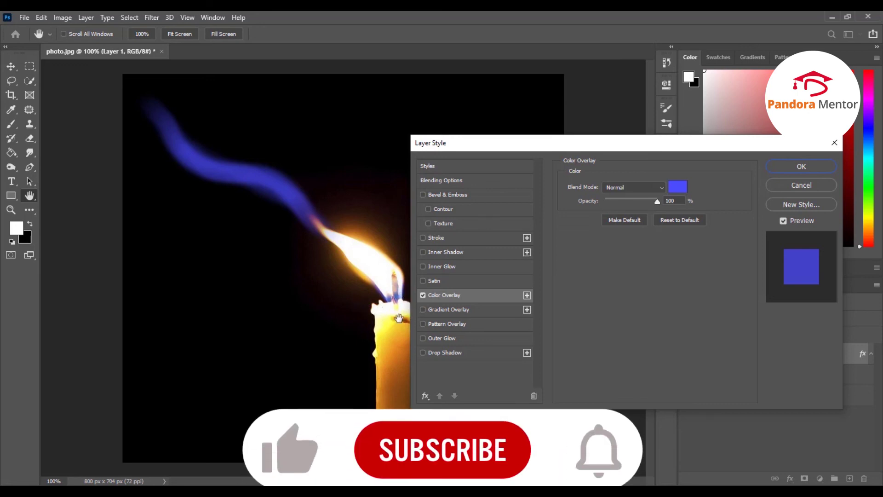
Close the Layer Style dialog, leaving the blue Color Overlay on the smoke layer.
click(801, 185)
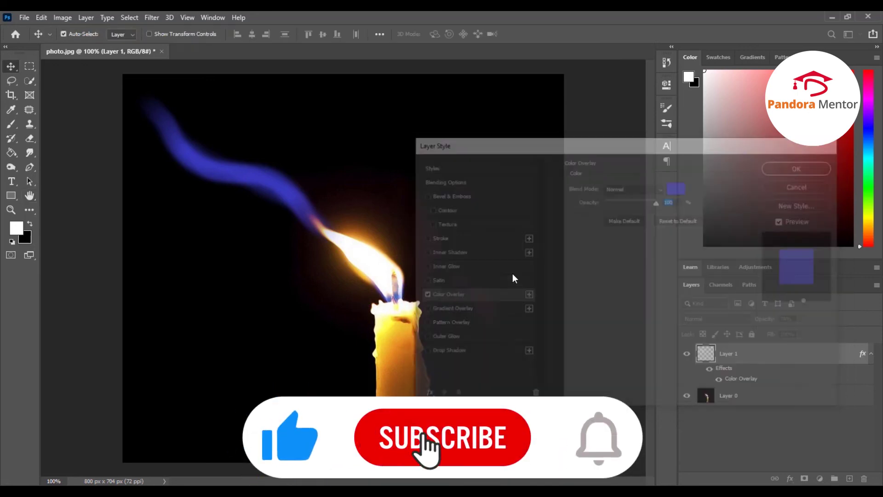